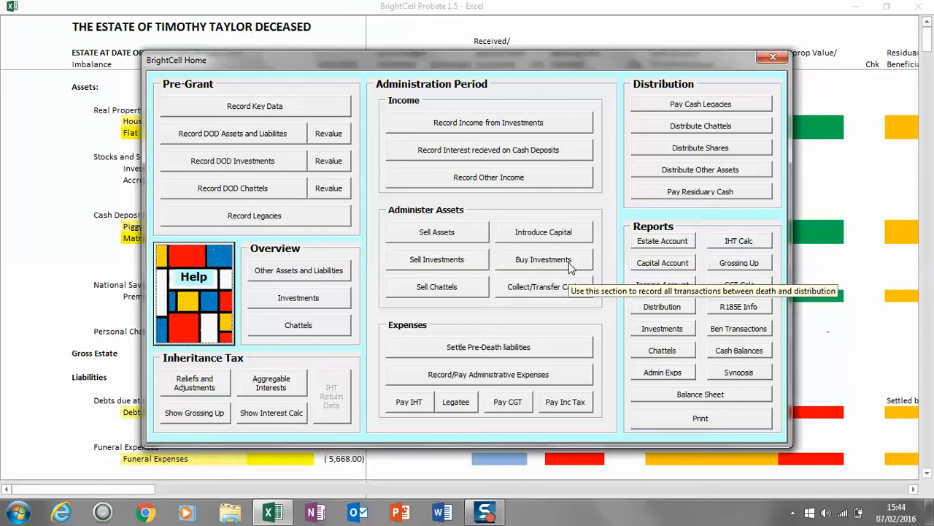
Step: Open the Sell Assets section and enter 275,000 as the net proceeds for the House
left_click(435, 232)
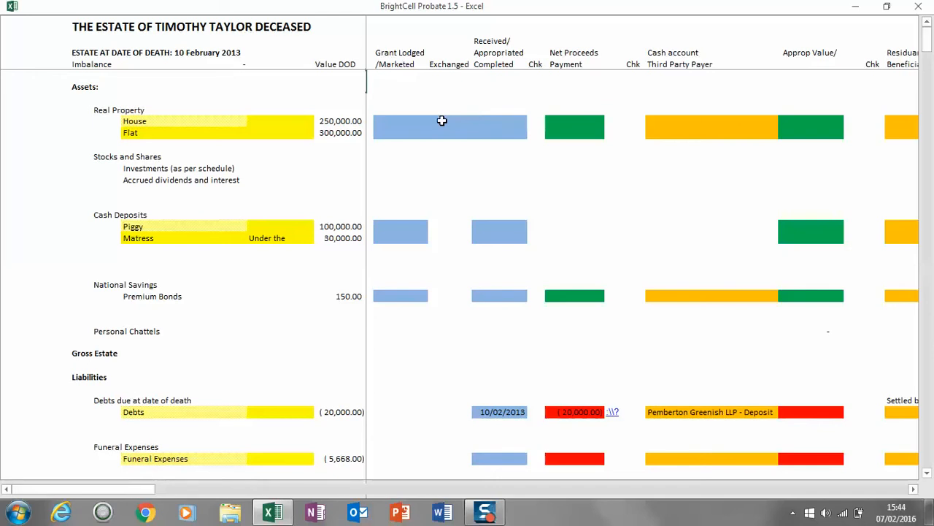
left_click(551, 120)
type("275000")
key("Left")
key("Left")
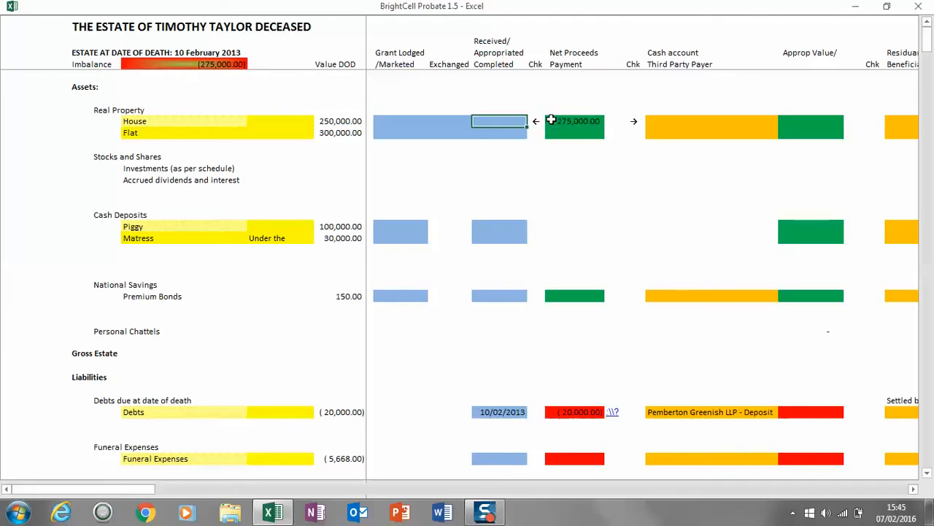
key("Right")
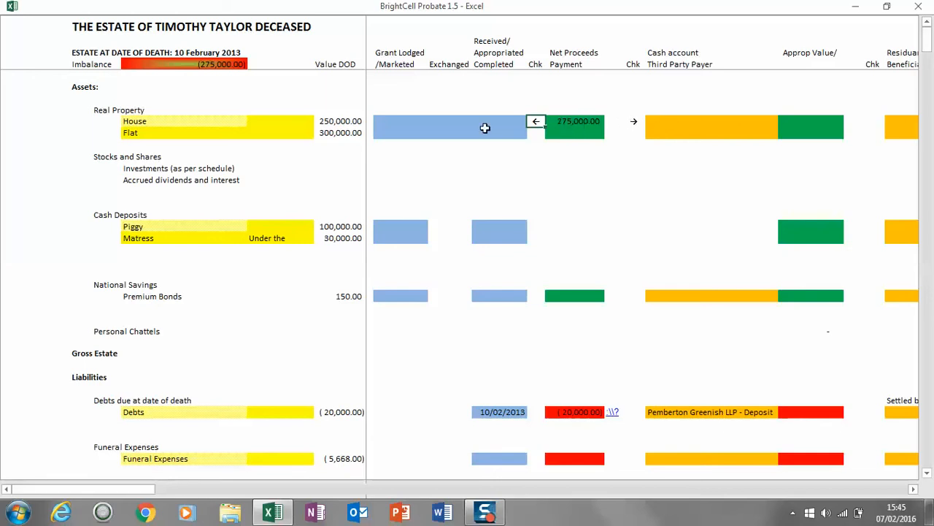
Step: Record the House sale's exchange date as 01/02/2016 and its completion date as 07/02/2016
left_click(452, 120)
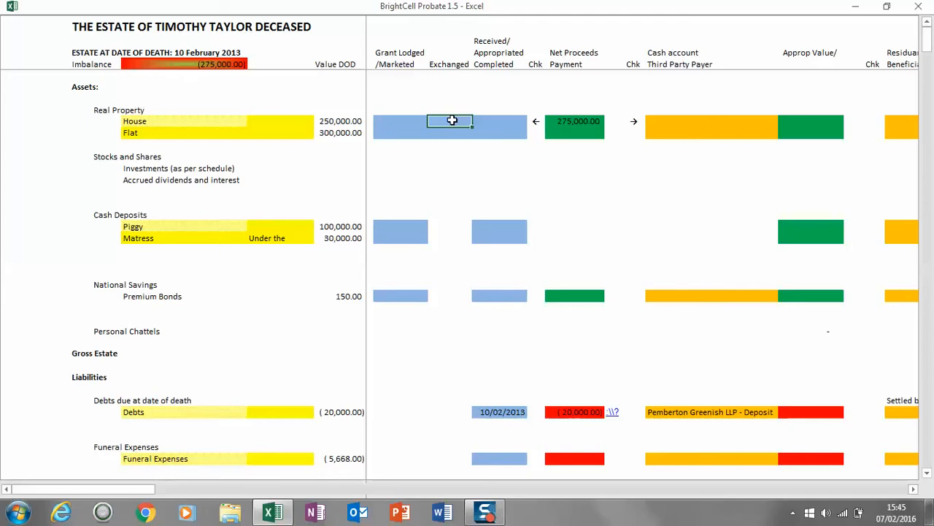
type("1/2")
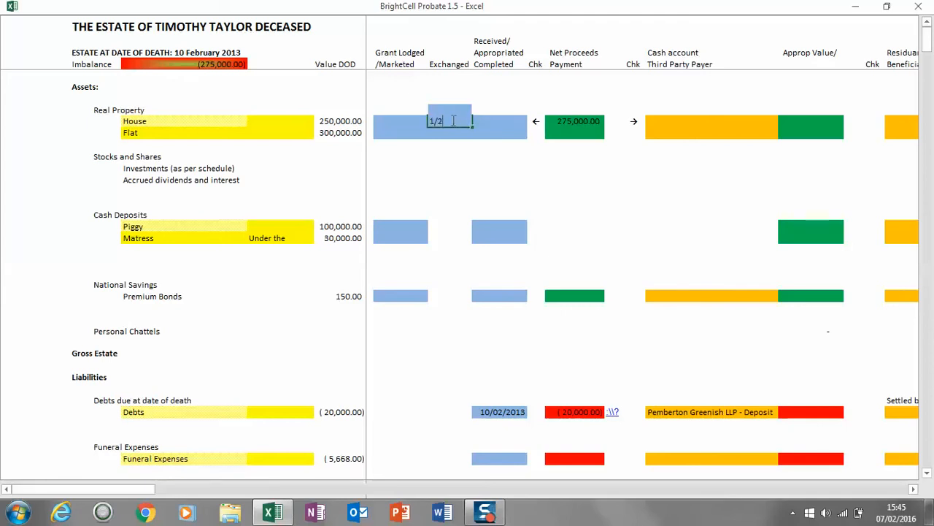
type("/16")
key("Tab")
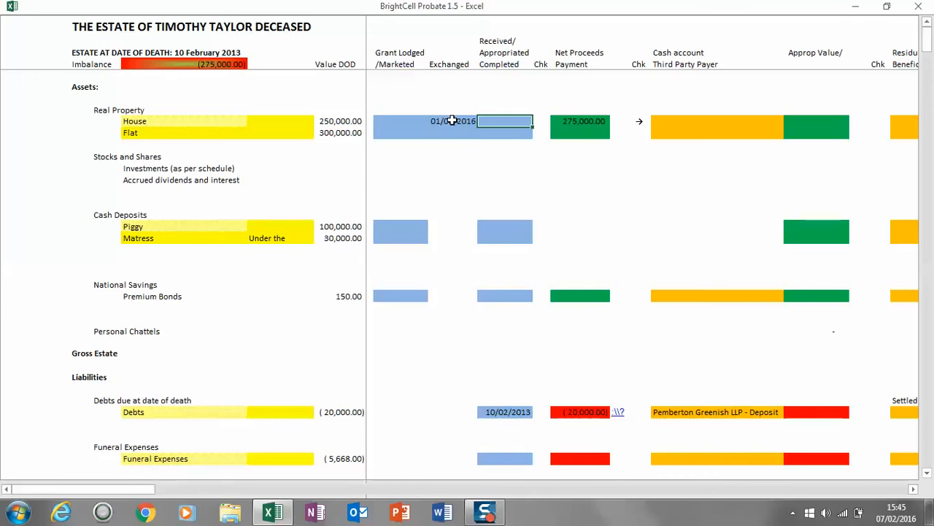
type("7/2/16")
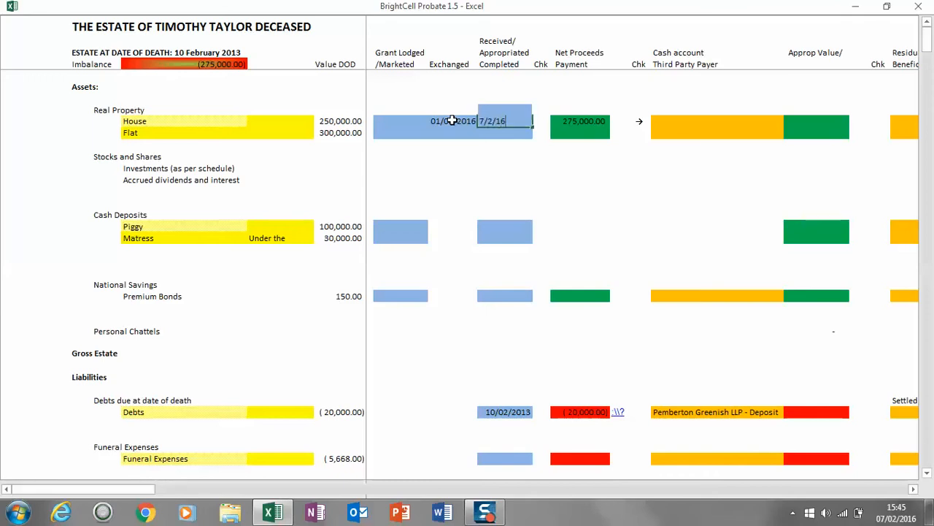
key("Tab")
key("Tab")
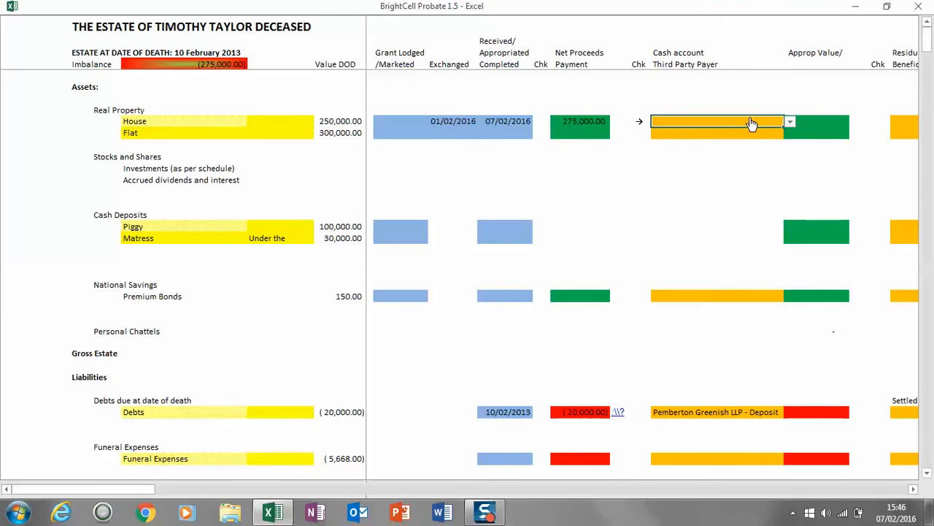
Step: Assign the House proceeds to the Pemberton Greenish LLP - Client cash account and clear that selection again
left_click(790, 123)
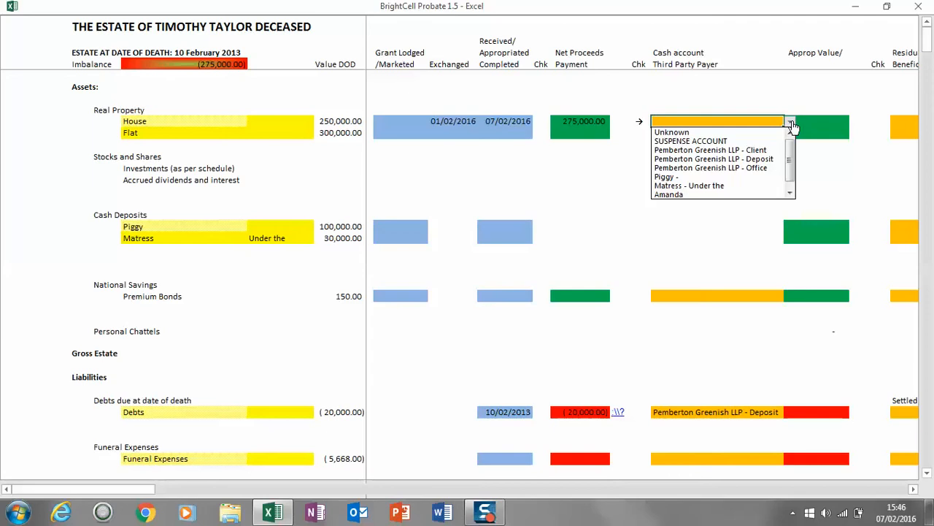
left_click(744, 152)
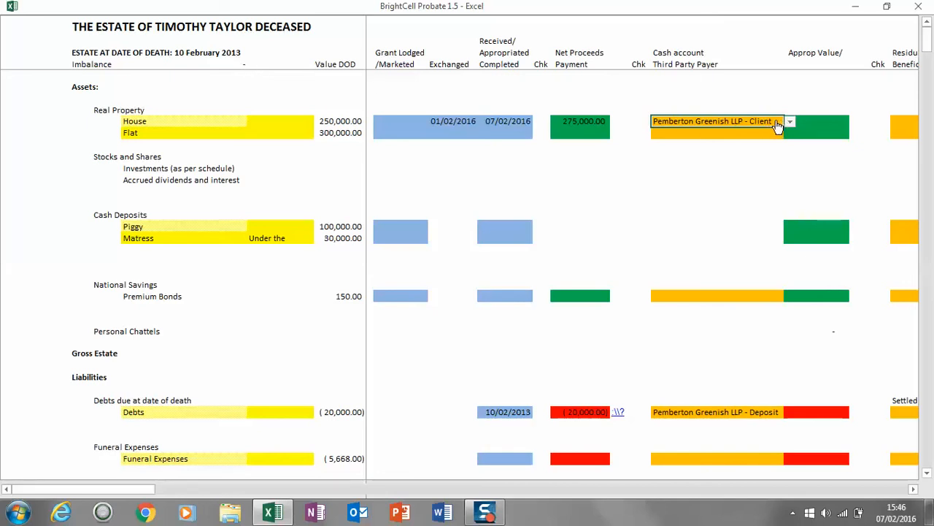
key("Delete")
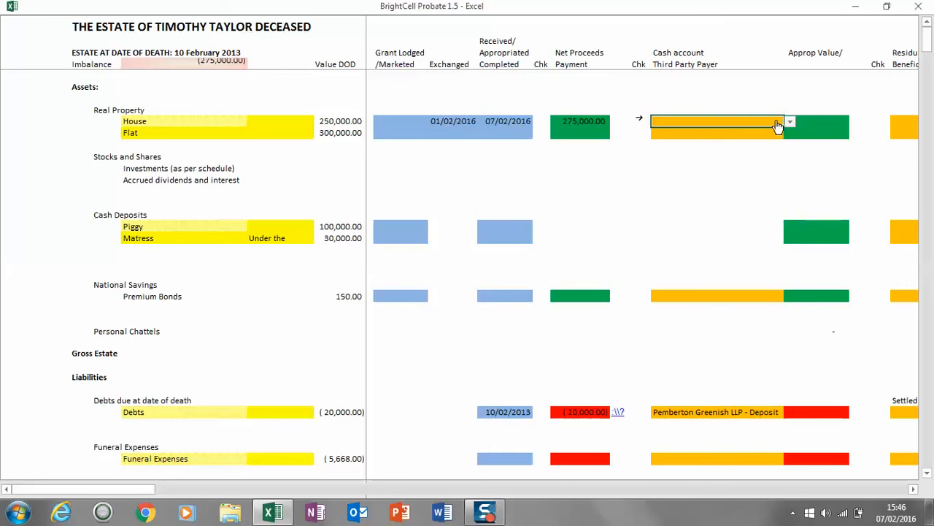
key("Return")
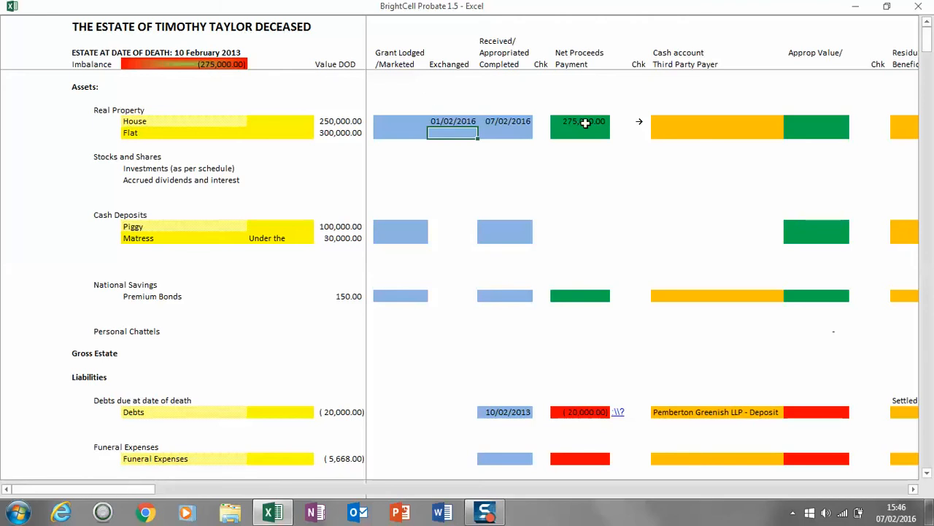
Step: Set the cash account for the House sale to Pemberton Greenish LLP - Client
left_click(727, 121)
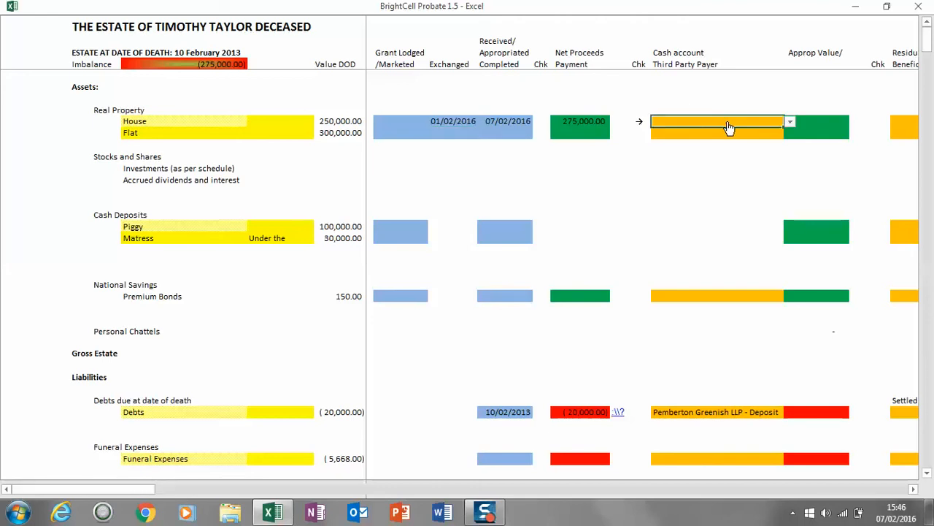
left_click(790, 122)
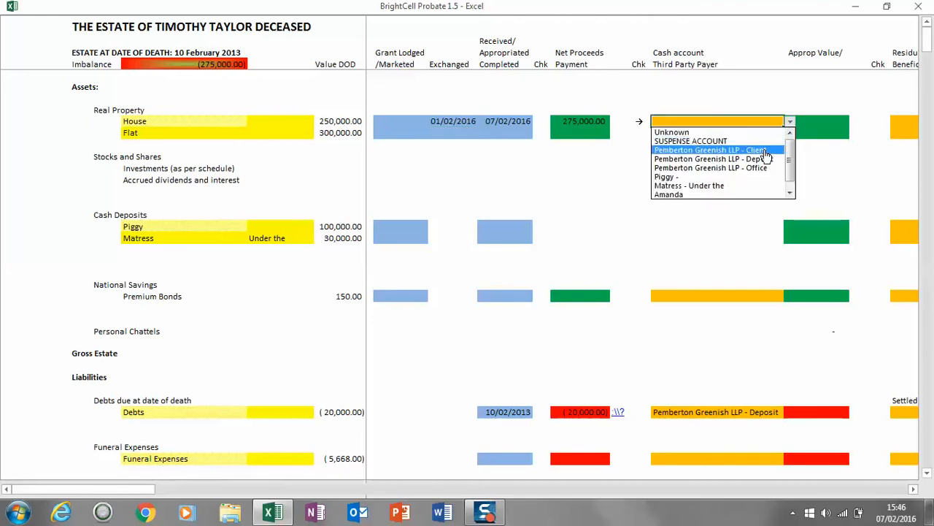
left_click(764, 150)
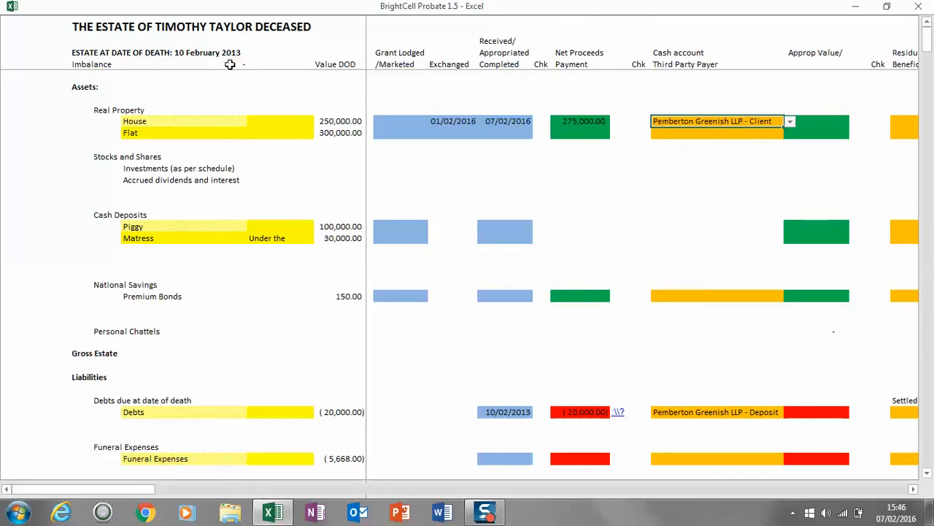
Step: Return to BrightCell Home and view the Cash Balances report
right_click(671, 156)
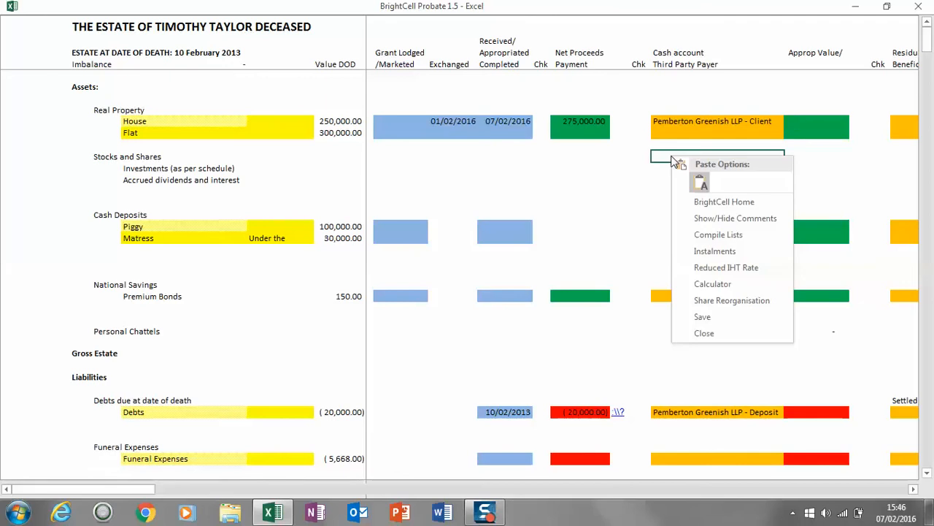
left_click(688, 204)
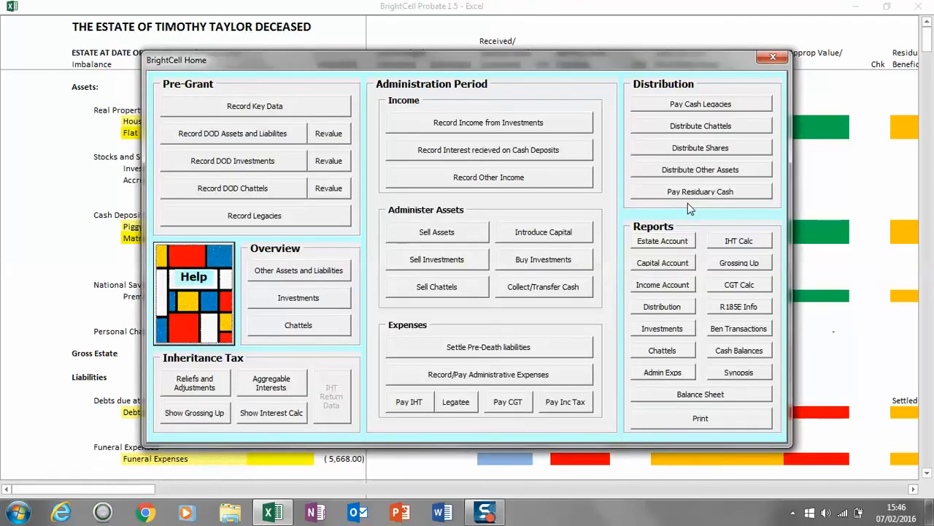
left_click(743, 353)
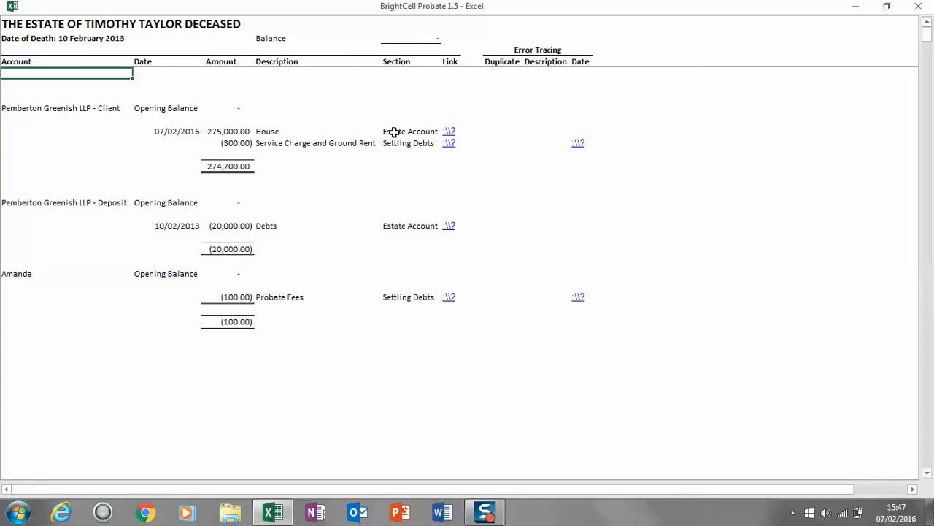
Step: Follow the House entry's link to the Estate Account, change its net proceeds to 272,000, and return to the cash report
left_click(448, 134)
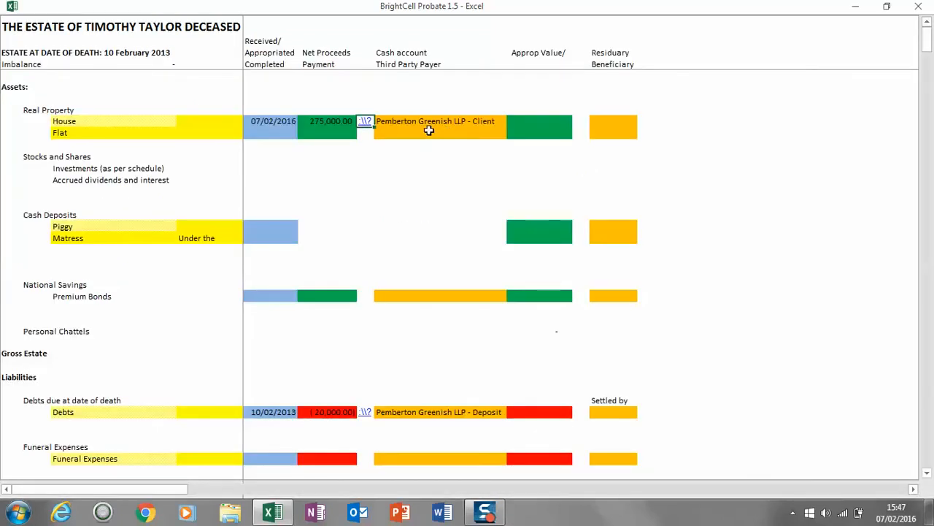
left_click(316, 121)
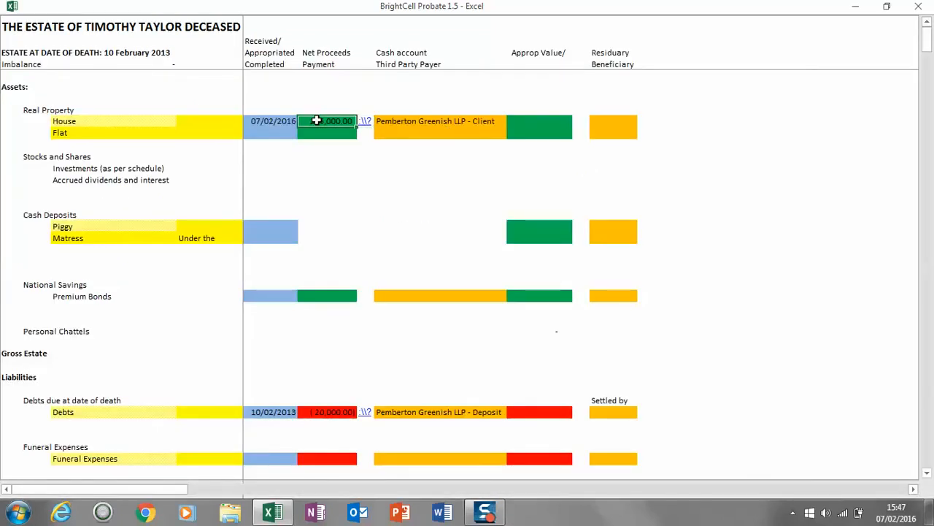
type("272000")
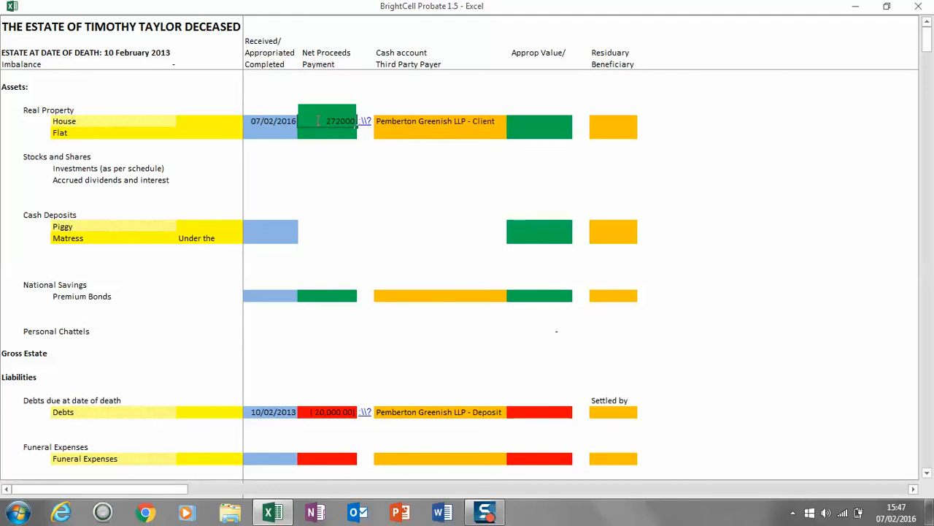
key("Tab")
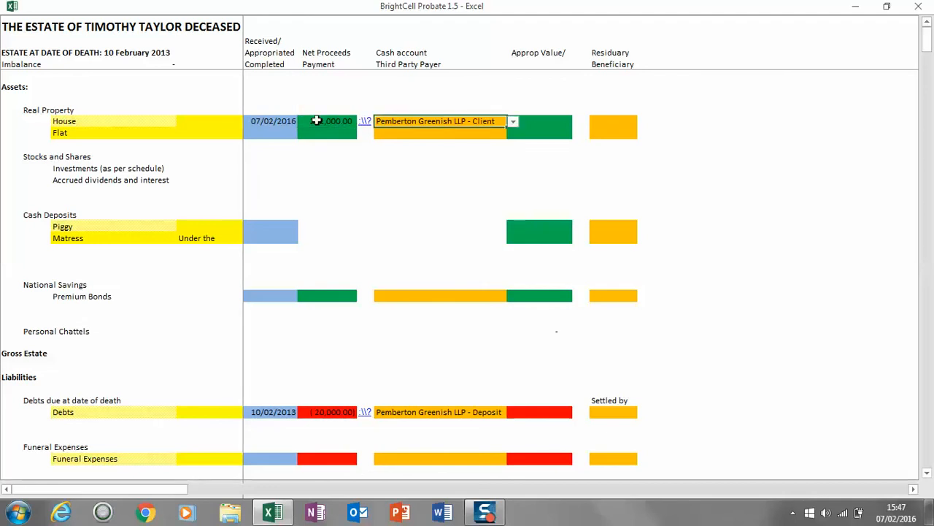
left_click(365, 125)
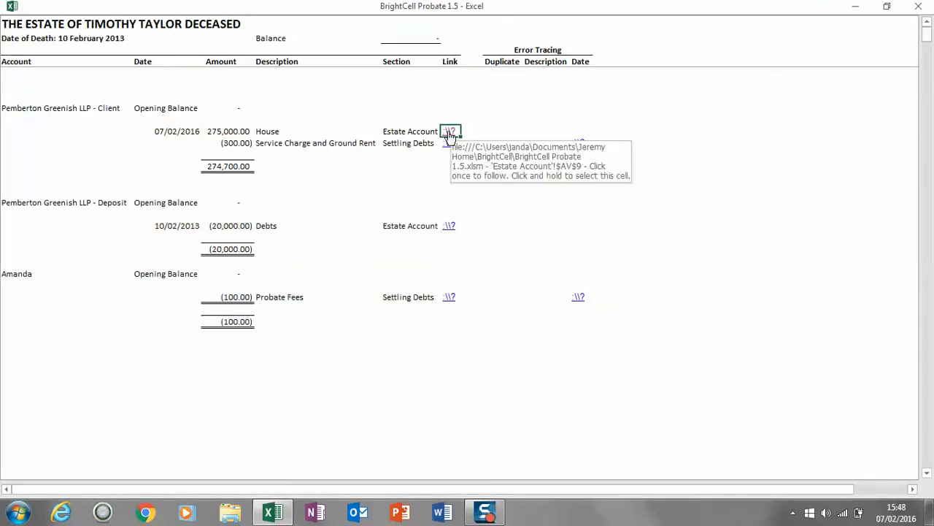
Step: Regenerate the Cash Balances report from BrightCell Home to check the amended House proceeds
left_click(407, 191)
right_click(405, 190)
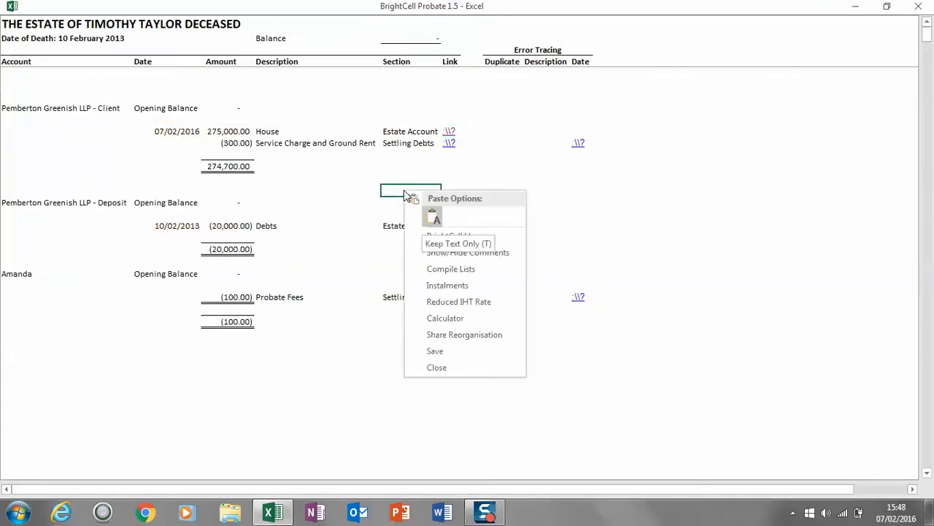
left_click(431, 237)
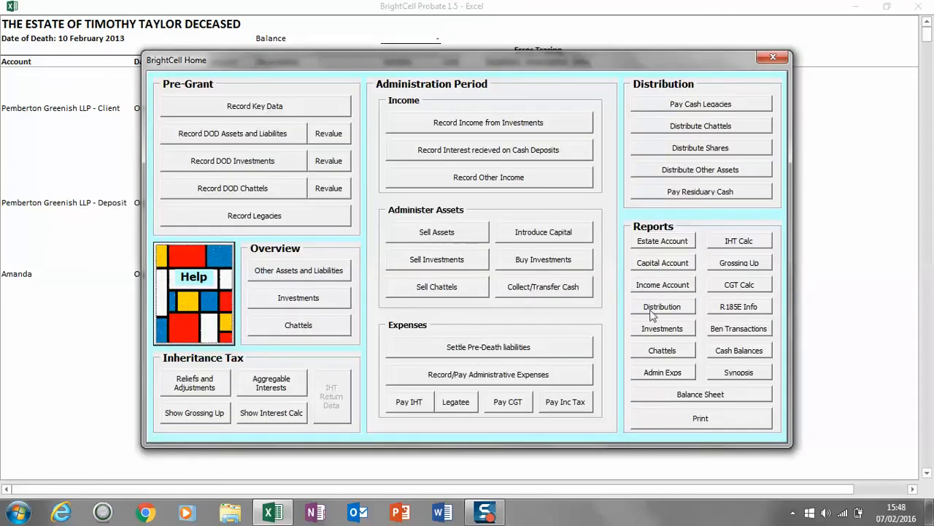
left_click(734, 350)
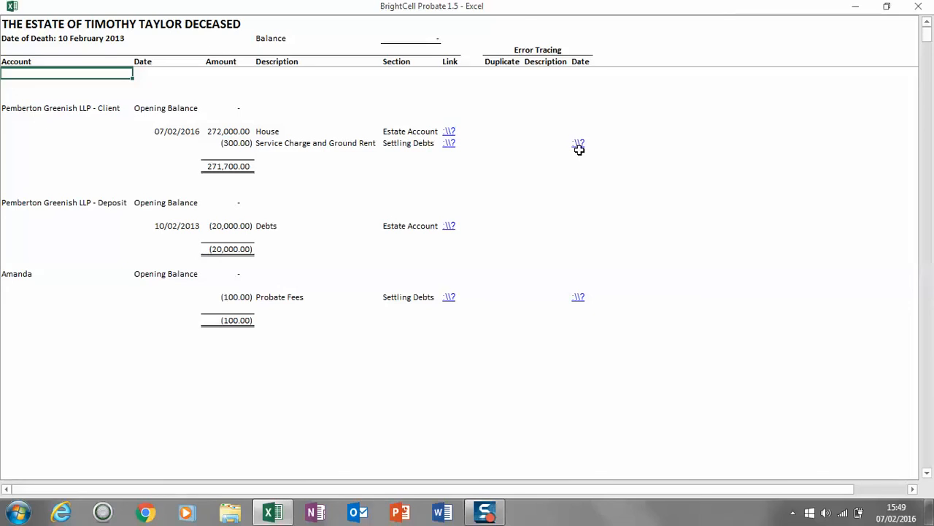
Step: Follow the date error link for Service Charge and Ground Rent, enter 31/01/2016 as the payment date, and return to the report
mouse_move(578, 149)
left_click(579, 146)
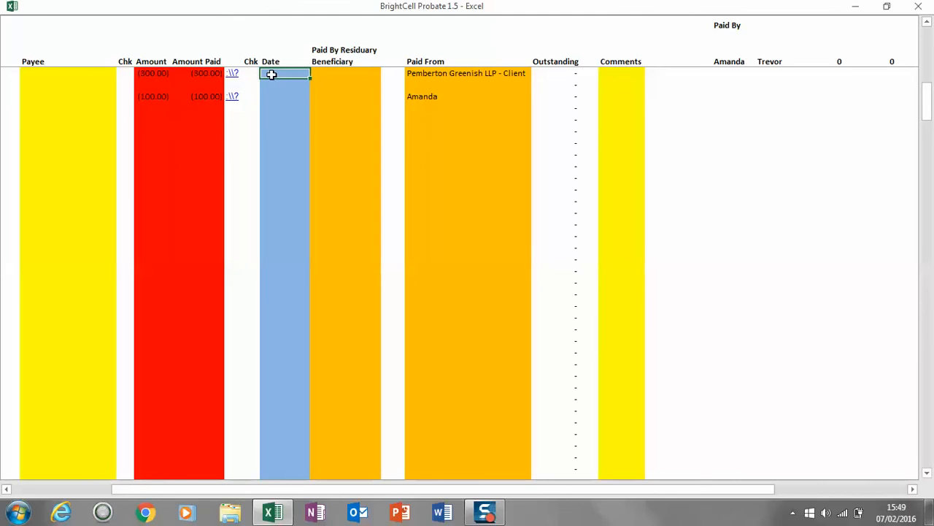
type("31/3/16")
key("BackSpace")
key("BackSpace")
key("BackSpace")
key("BackSpace")
key("BackSpace")
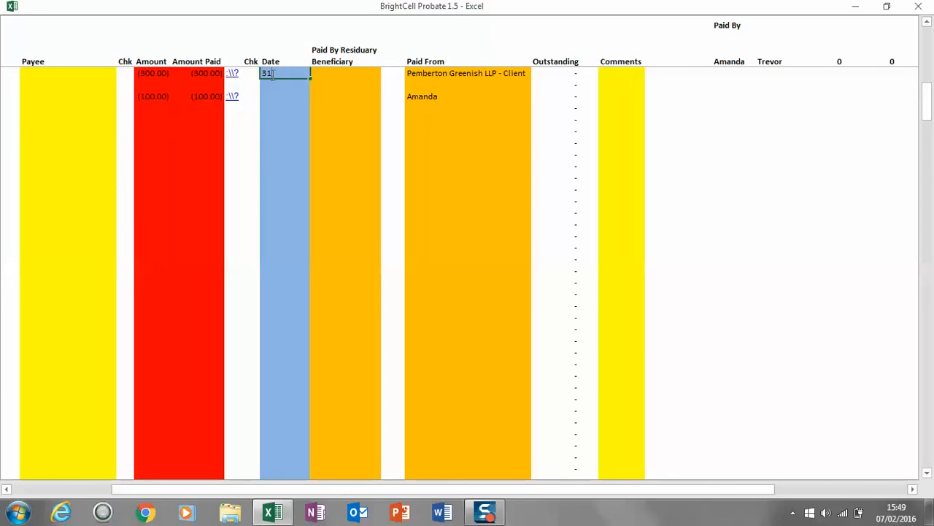
type("/1/16")
key("Tab")
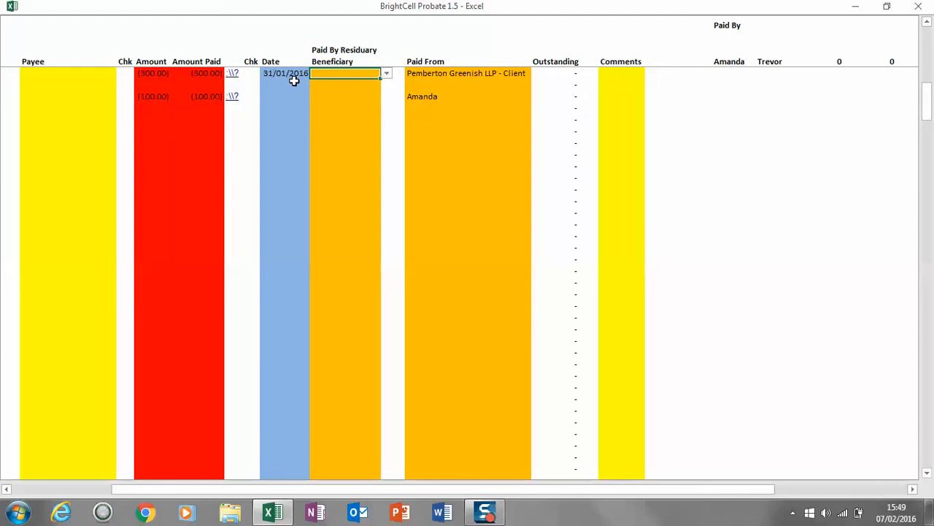
left_click(232, 76)
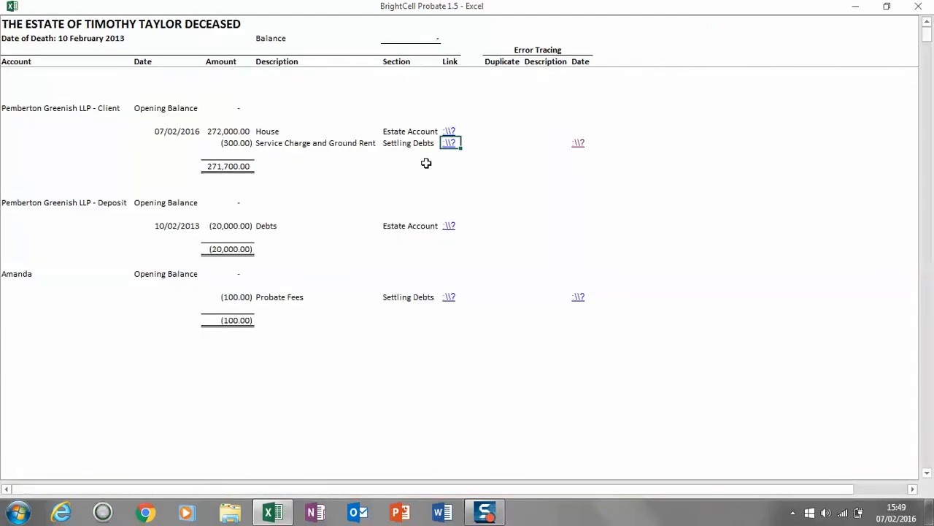
Step: Rerun the Cash Balances report from BrightCell Home to check the newly dated service charge payment
left_click(432, 182)
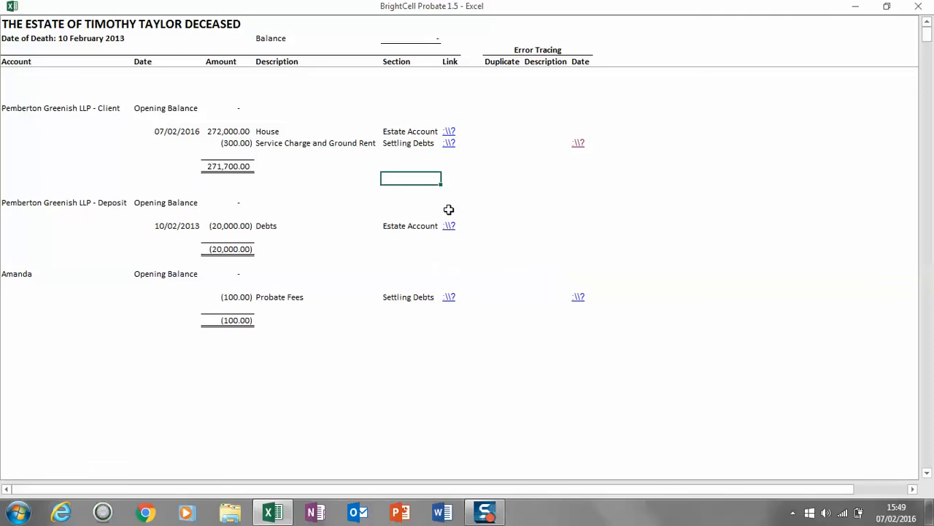
right_click(412, 189)
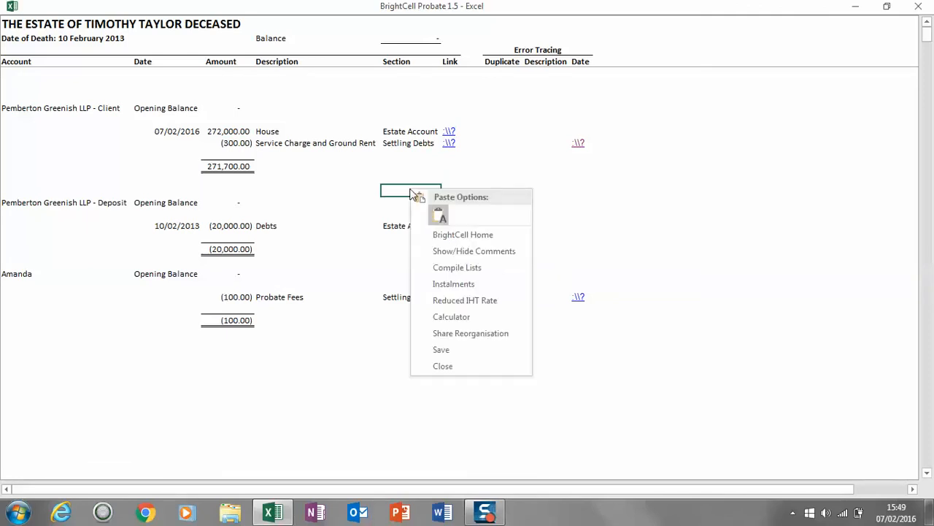
left_click(442, 235)
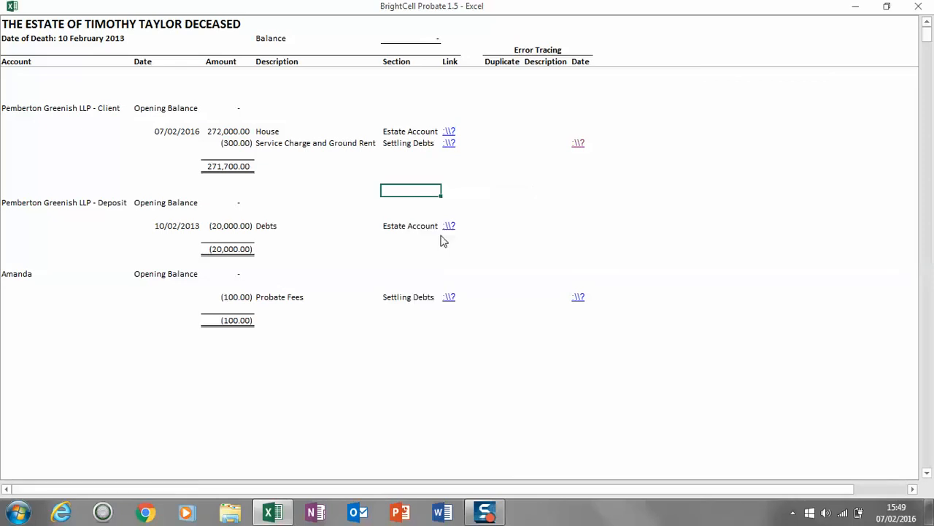
left_click(754, 350)
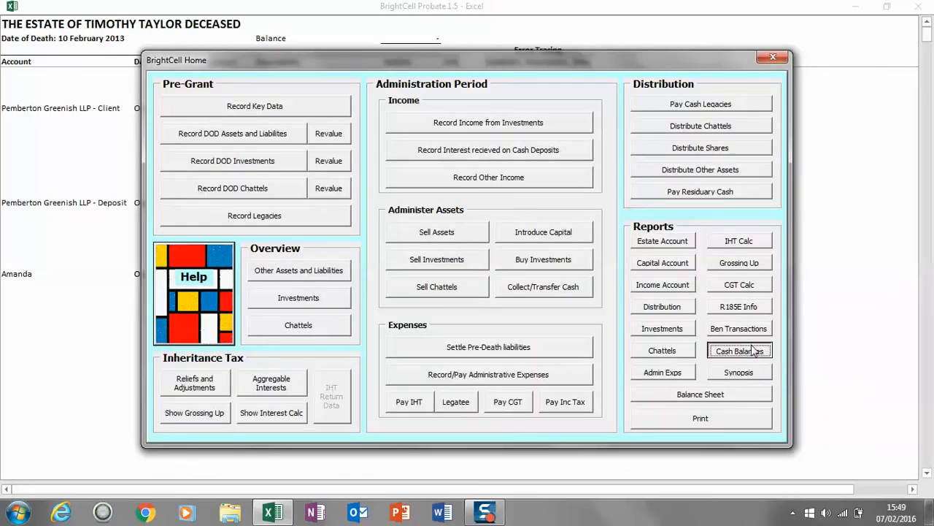